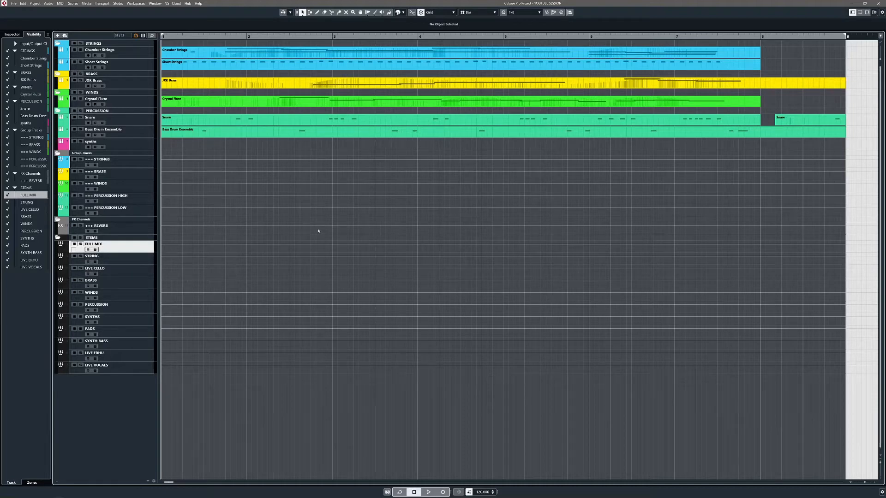
Step: Open the Project Logical Editor with the Multi Export Name Stem preset loaded
{"action": "key", "text": "ctrl+shift+l"}
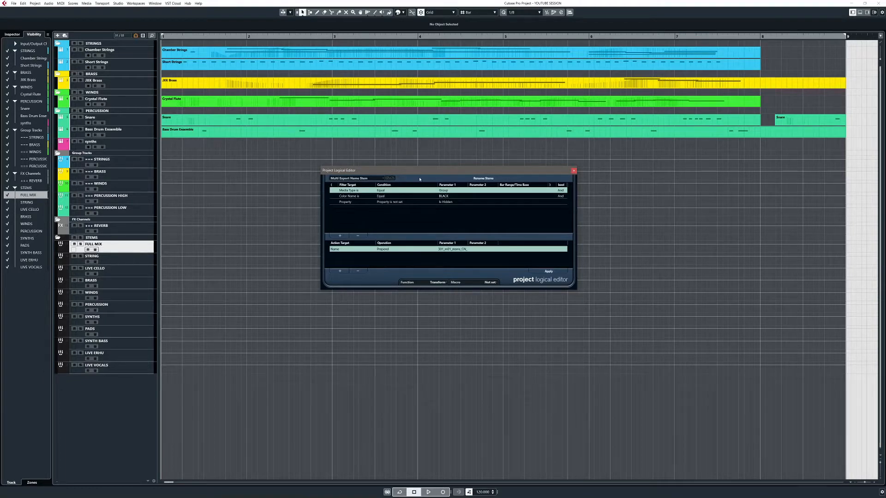
{"action": "left_click_drag", "start_coordinate": [443, 173], "coordinate": [432, 177]}
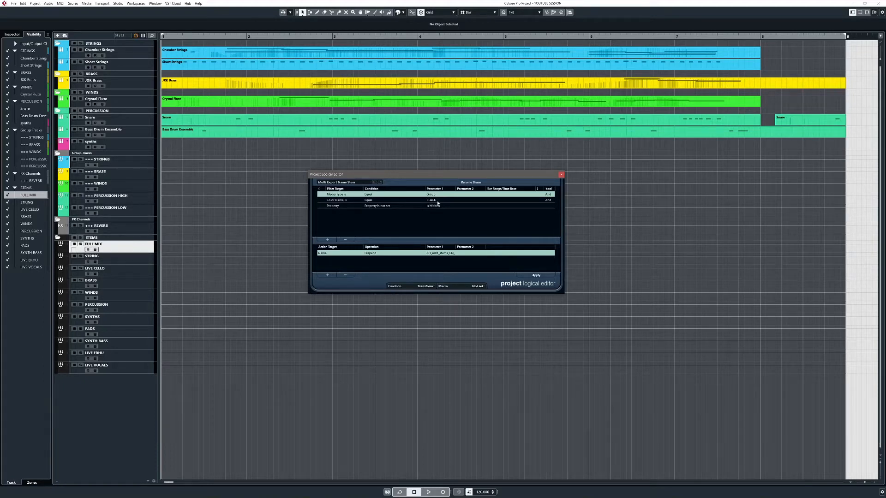
Step: Examine the stem and group tracks against the preset's filter conditions
{"action": "left_click", "coordinate": [133, 261]}
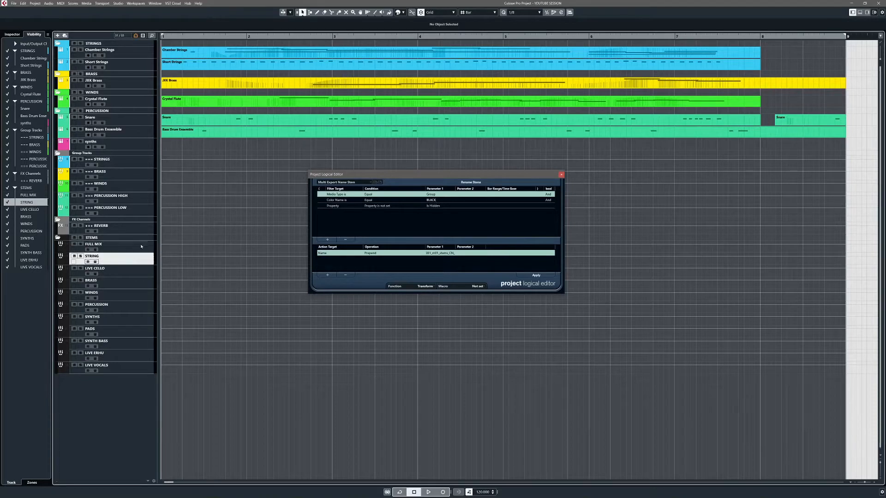
{"action": "left_click", "coordinate": [140, 247]}
{"action": "left_click", "coordinate": [143, 260]}
{"action": "left_click", "coordinate": [144, 250]}
{"action": "left_click", "coordinate": [104, 294]}
{"action": "left_click", "coordinate": [146, 251]}
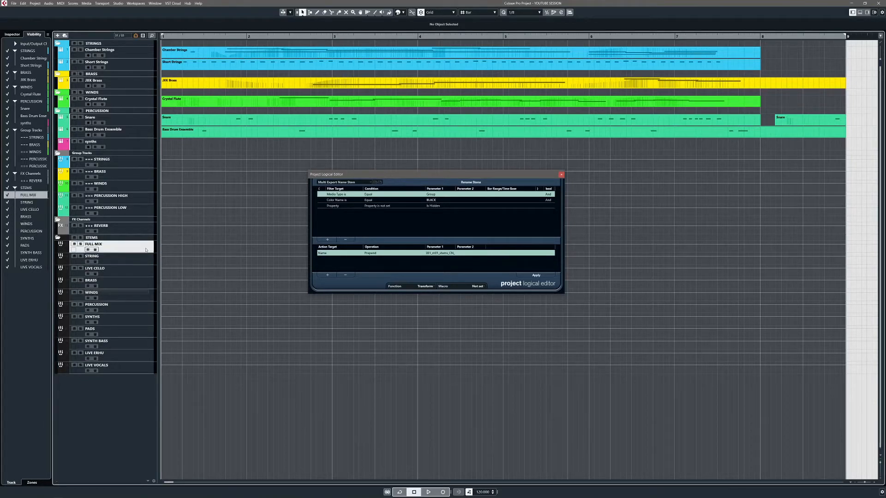
{"action": "left_click", "coordinate": [137, 213]}
{"action": "left_click", "coordinate": [138, 198]}
{"action": "left_click", "coordinate": [140, 186]}
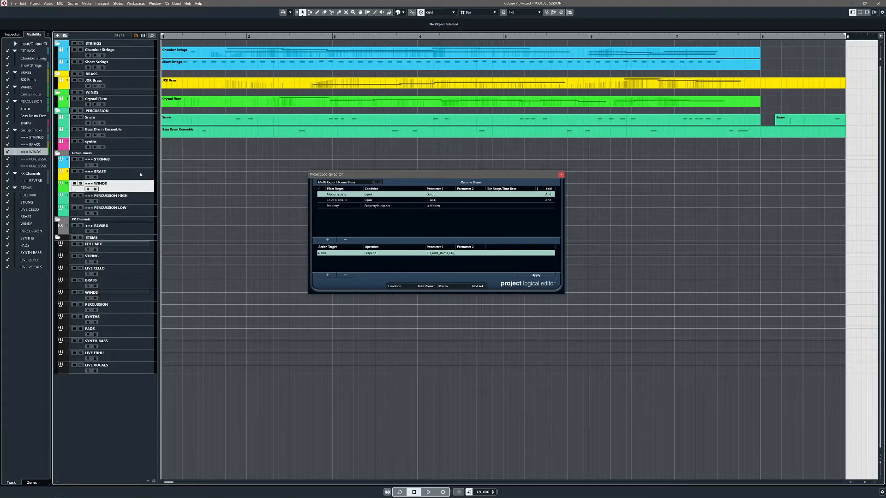
{"action": "left_click", "coordinate": [141, 172]}
{"action": "left_click", "coordinate": [141, 162]}
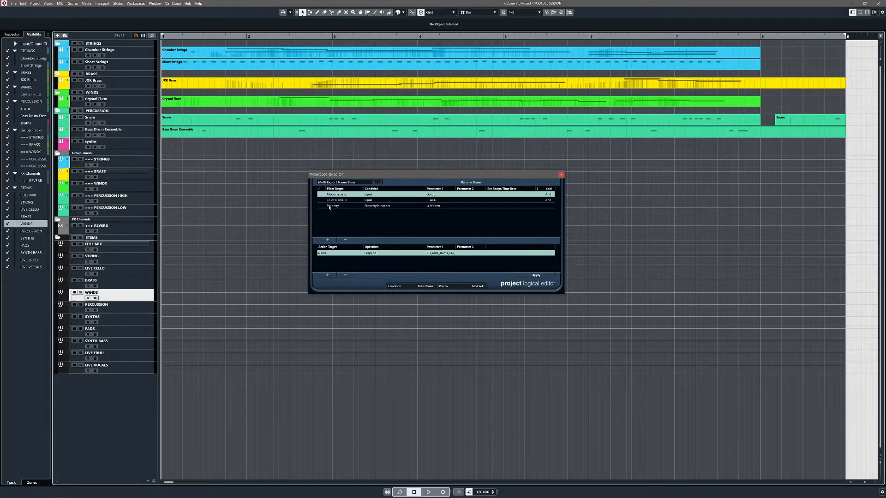
{"action": "left_click", "coordinate": [357, 207]}
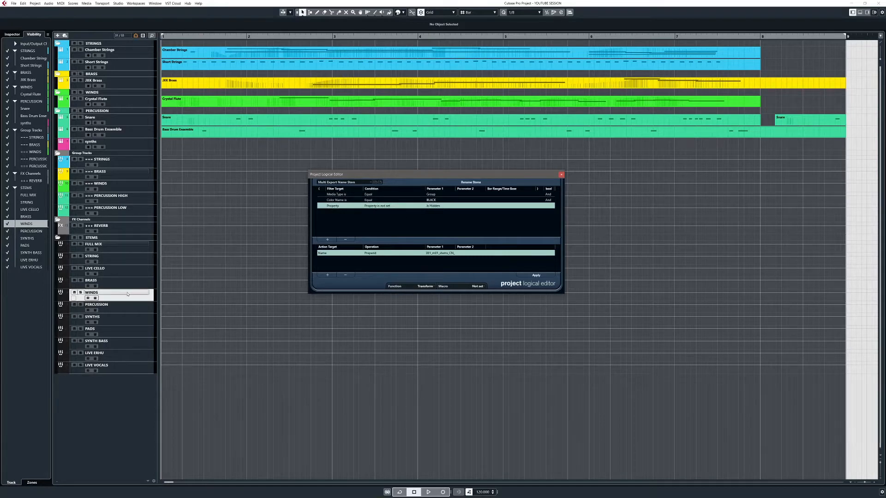
{"action": "left_click", "coordinate": [146, 248]}
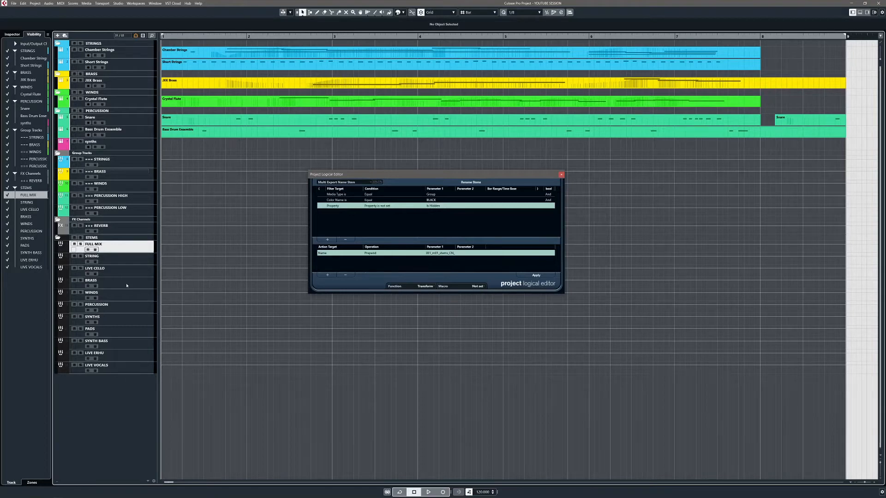
{"action": "left_click", "coordinate": [112, 371]}
{"action": "left_click", "coordinate": [140, 248]}
Step: Change the Prepend text to EP102_mi6_stems_planets_, apply it to the stem track names, and close the editor
{"action": "left_click_drag", "start_coordinate": [458, 175], "coordinate": [446, 192]}
{"action": "left_click", "coordinate": [418, 269]}
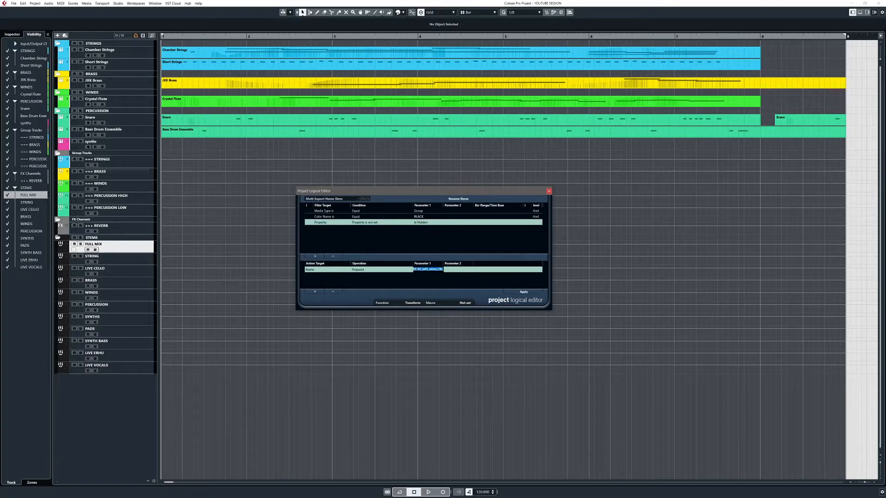
{"action": "left_click", "coordinate": [416, 269]}
{"action": "key", "text": "Delete"}
{"action": "key", "text": "Delete"}
{"action": "type", "text": "10"}
{"action": "key", "text": "BackSpace"}
{"action": "key", "text": "BackSpace"}
{"action": "key", "text": "BackSpace"}
{"action": "type", "text": "planets_"}
{"action": "key", "text": "Return"}
{"action": "left_click", "coordinate": [524, 292]}
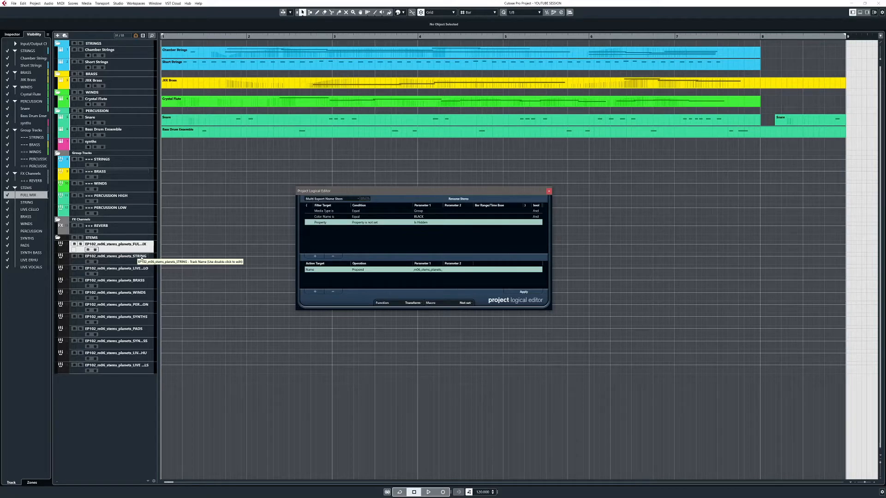
{"action": "left_click", "coordinate": [549, 192]}
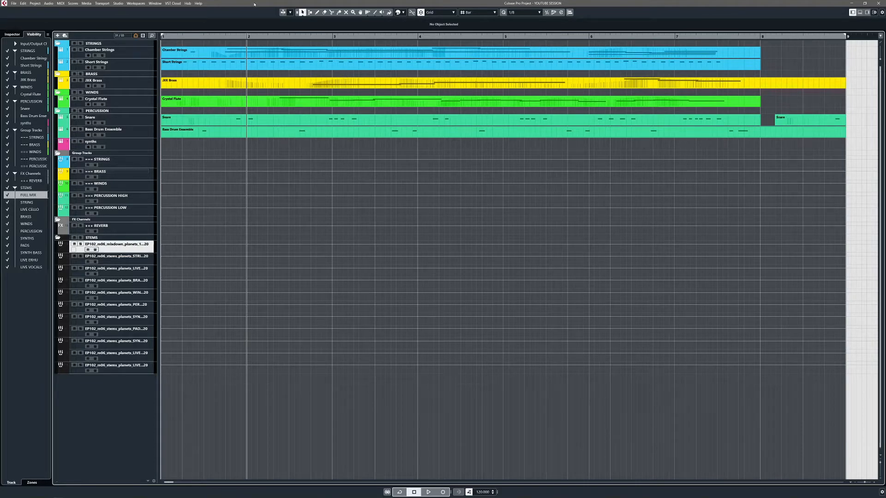
Step: Edit the FULL MIX stem track's name in place and confirm it
{"action": "double_click", "coordinate": [134, 244]}
{"action": "key", "text": "Right"}
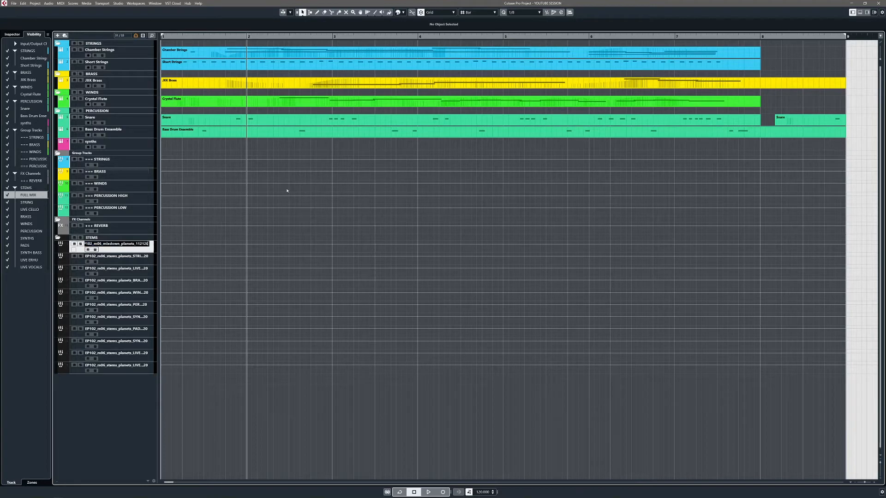
{"action": "key", "text": "Left"}
{"action": "key", "text": "Left"}
{"action": "key", "text": "Left"}
{"action": "key", "text": "Return"}
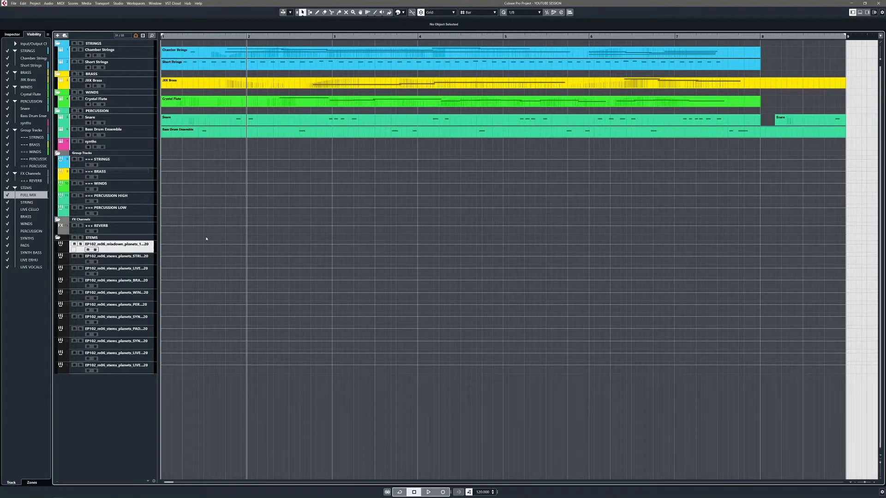
Step: Undo the stem track renames to restore the original names
{"action": "key", "text": "ctrl+z"}
{"action": "key", "text": "ctrl+z"}
{"action": "key", "text": "ctrl+z"}
{"action": "left_click", "coordinate": [136, 262]}
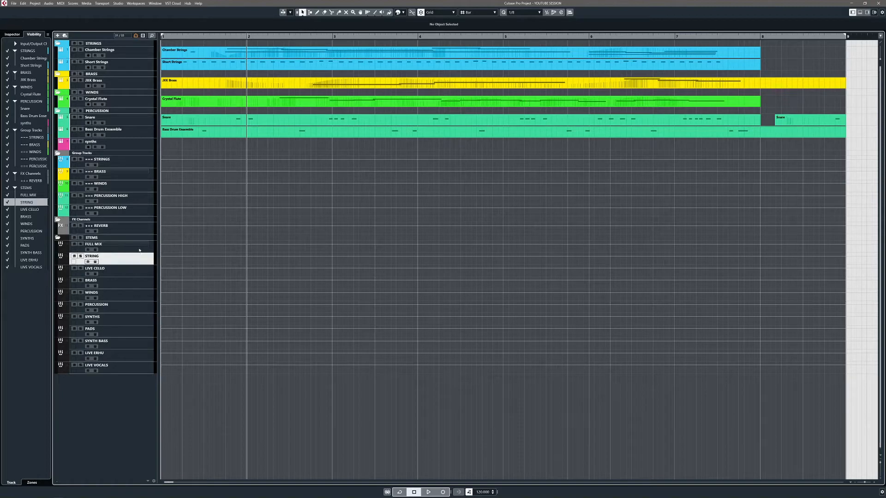
{"action": "left_click", "coordinate": [138, 249]}
{"action": "key", "text": "ctrl+z"}
{"action": "key", "text": "ctrl+z"}
{"action": "key", "text": "ctrl+z"}
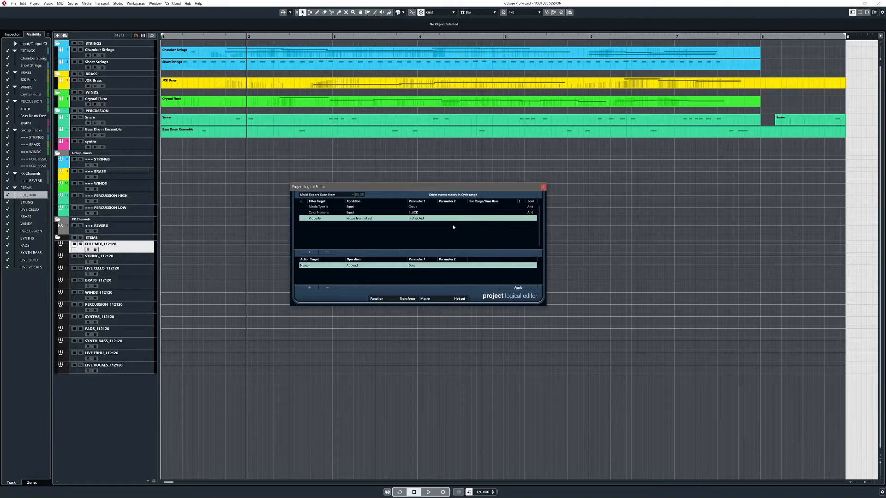
Step: Set the Multi Export Date Stem action to Append and apply the date to the stem track names
{"action": "left_click", "coordinate": [413, 212]}
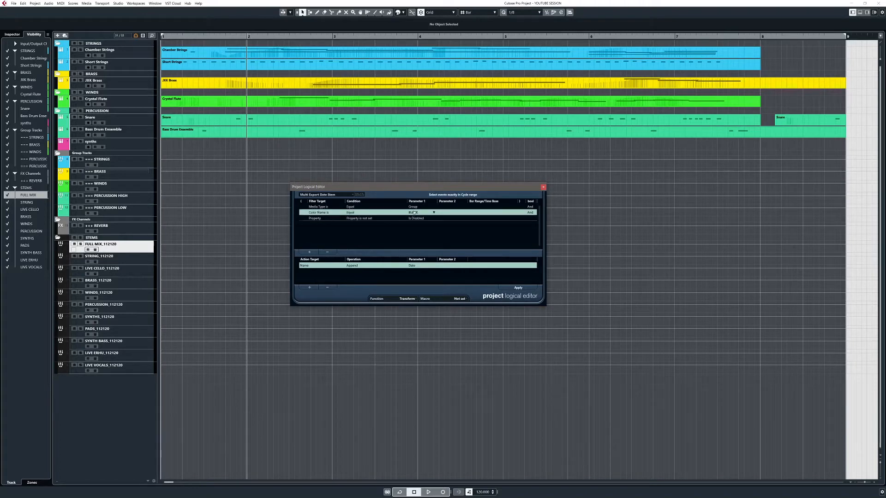
{"action": "left_click", "coordinate": [359, 219]}
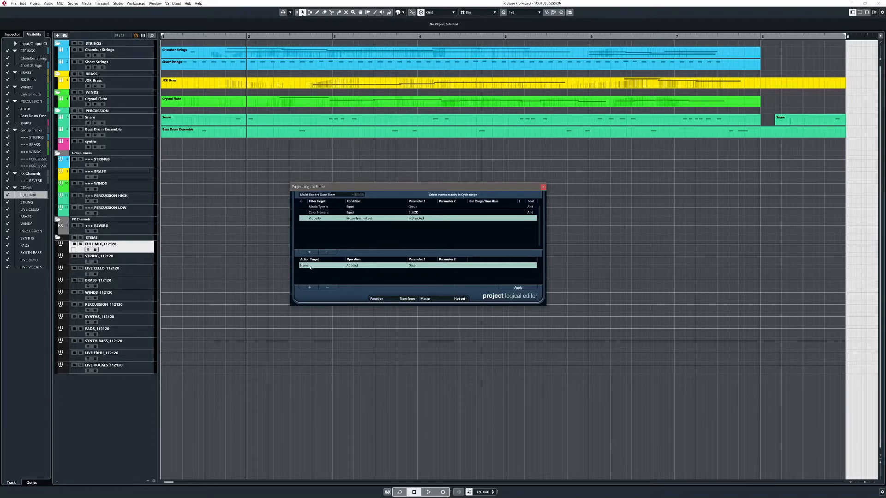
{"action": "left_click", "coordinate": [355, 267]}
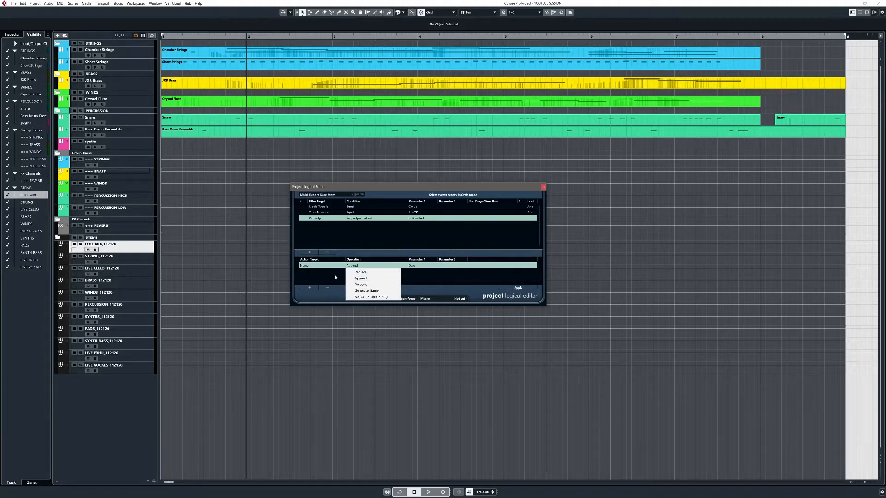
{"action": "left_click", "coordinate": [349, 276]}
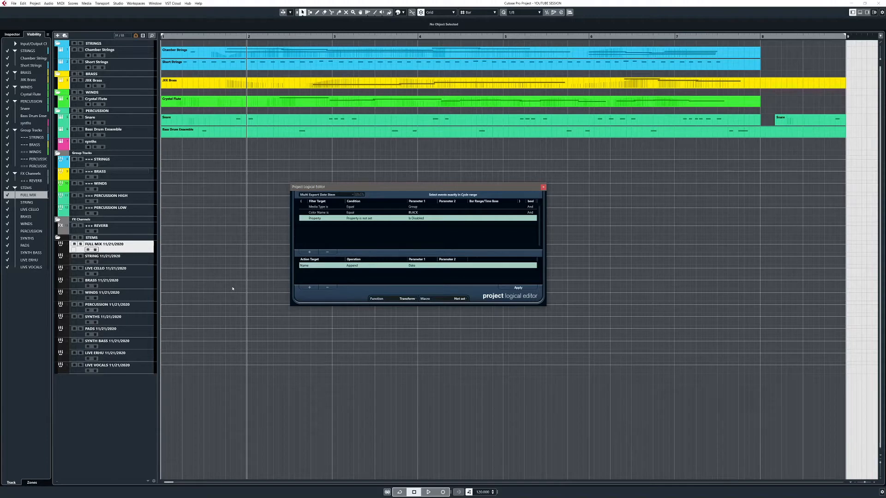
{"action": "key", "text": "ctrl+z"}
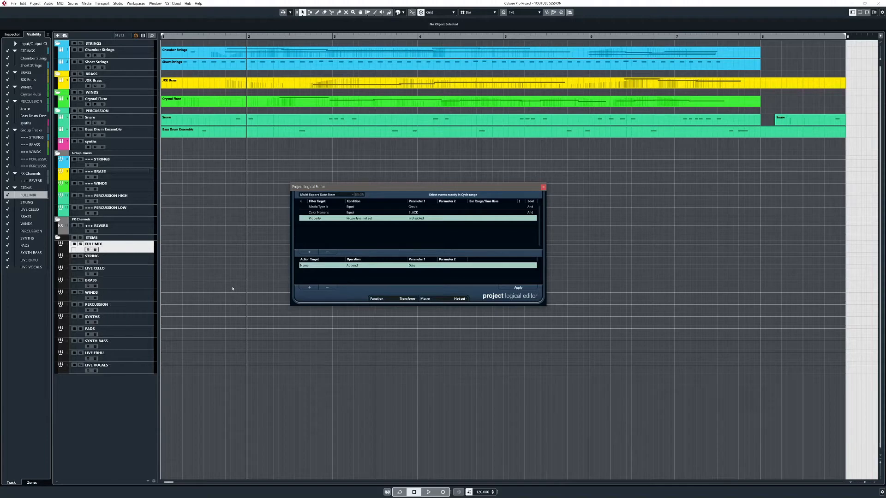
{"action": "left_click", "coordinate": [518, 288]}
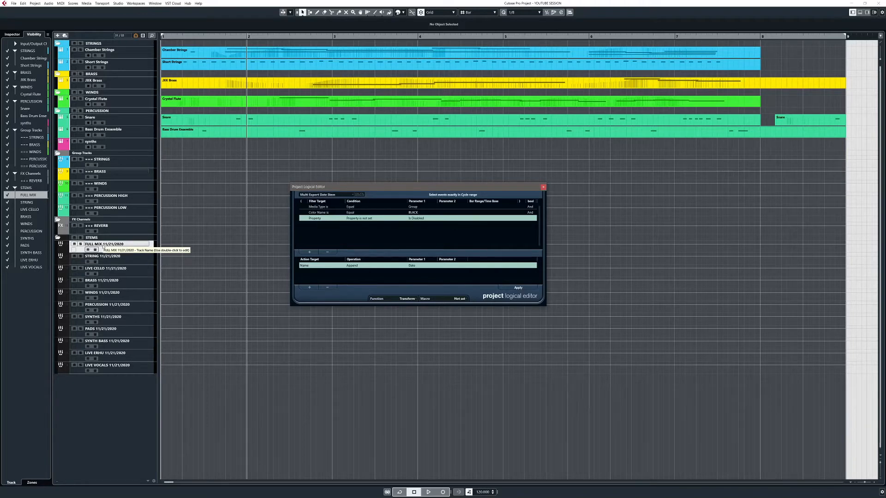
Step: Apply the Multi Export Replace Blank Space preset to replace spaces with underscores in the stem names
{"action": "left_click", "coordinate": [131, 245]}
{"action": "left_click_drag", "start_coordinate": [425, 191], "coordinate": [407, 197]}
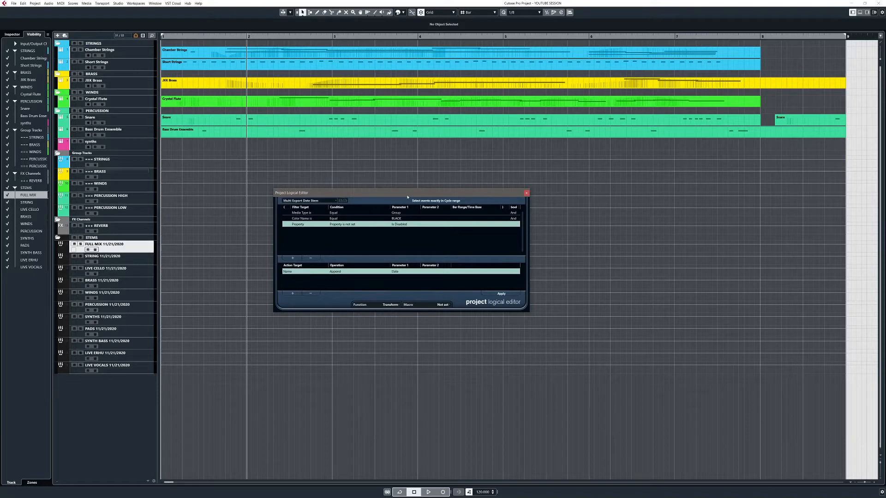
{"action": "left_click_drag", "start_coordinate": [407, 197], "coordinate": [411, 194]}
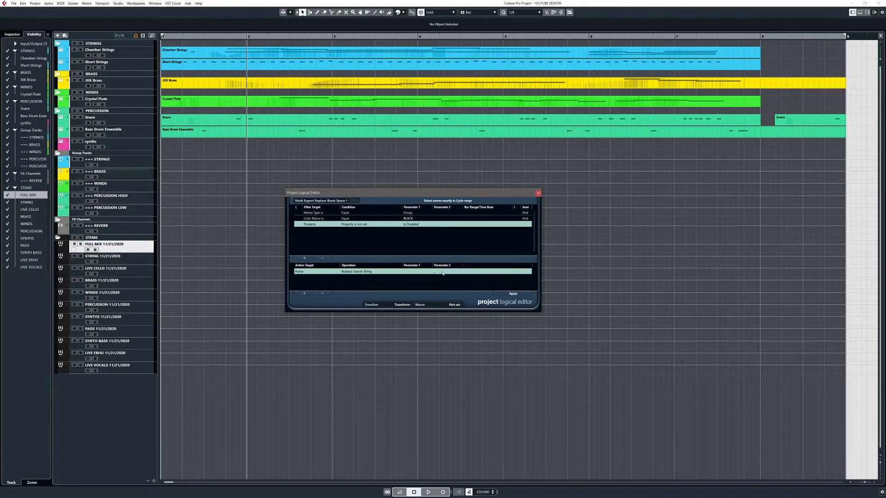
{"action": "left_click", "coordinate": [418, 272]}
{"action": "left_click", "coordinate": [429, 285]}
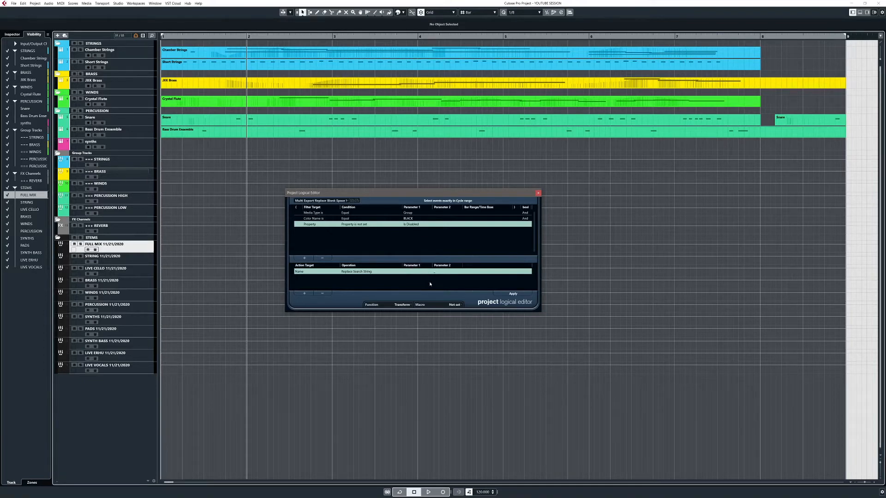
{"action": "left_click", "coordinate": [515, 295]}
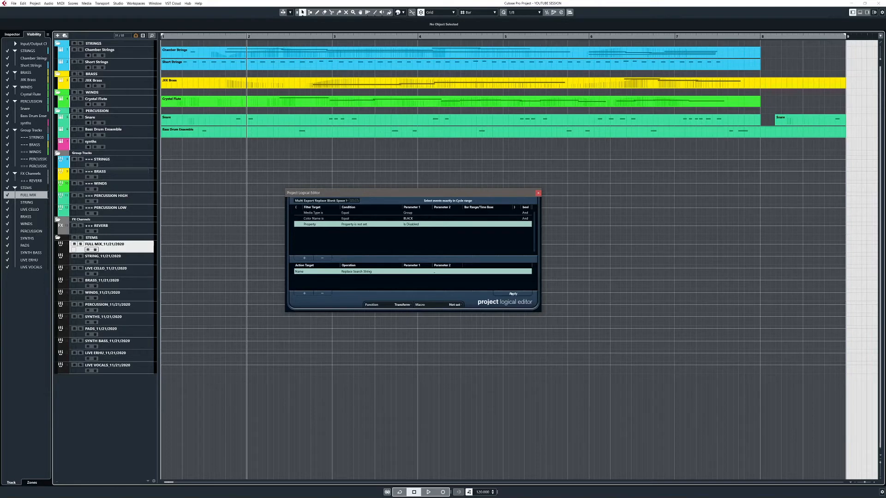
Step: Apply the blank space replacement a second time and undo it
{"action": "left_click", "coordinate": [103, 249]}
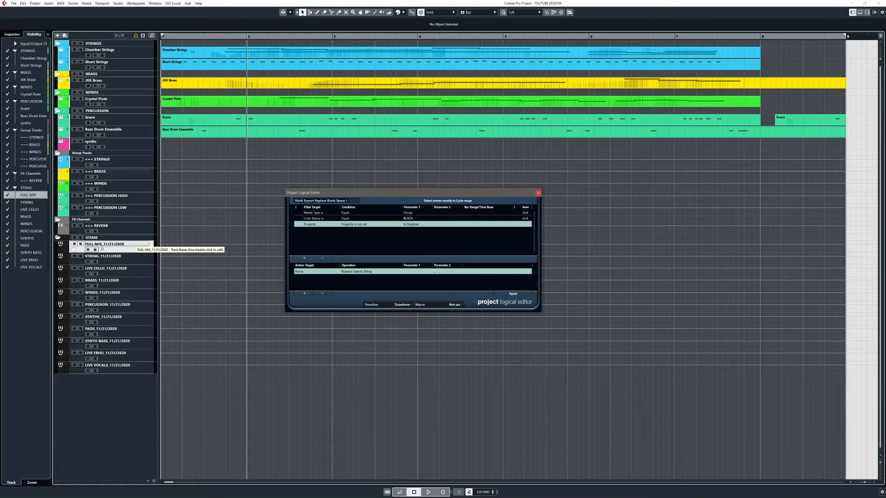
{"action": "left_click", "coordinate": [102, 249]}
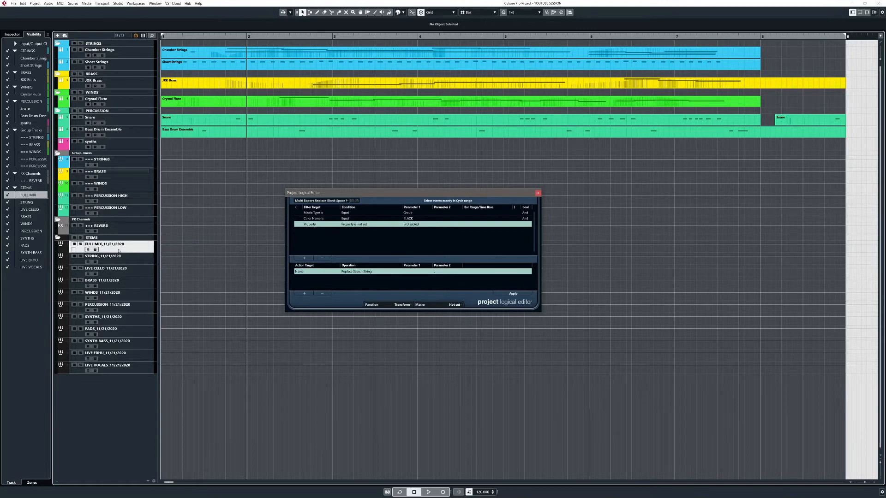
{"action": "left_click", "coordinate": [95, 247]}
{"action": "left_click", "coordinate": [509, 294]}
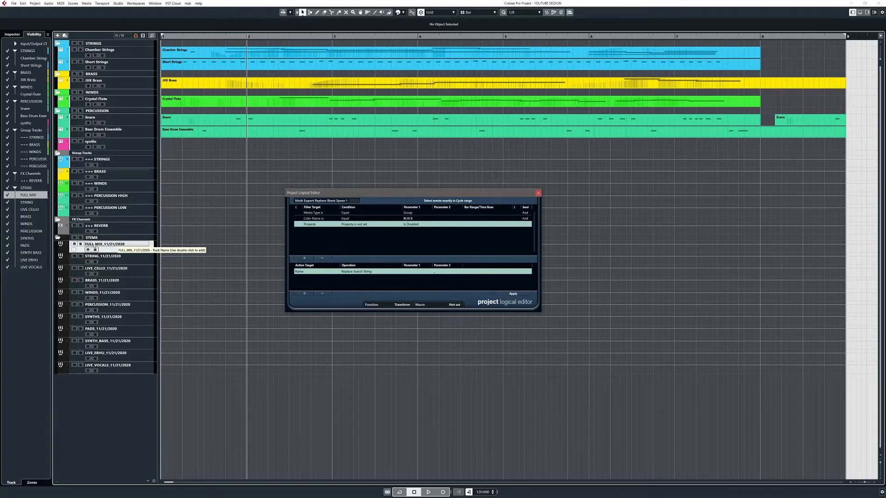
{"action": "key", "text": "ctrl+z"}
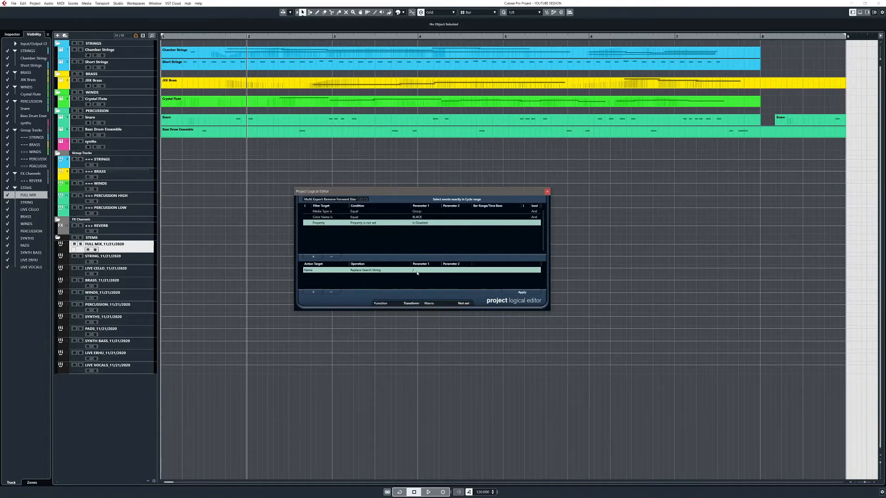
Step: Apply the Multi Export Remove Forward Slash preset to strip the slashes from the dates in the stem names
{"action": "left_click", "coordinate": [520, 293]}
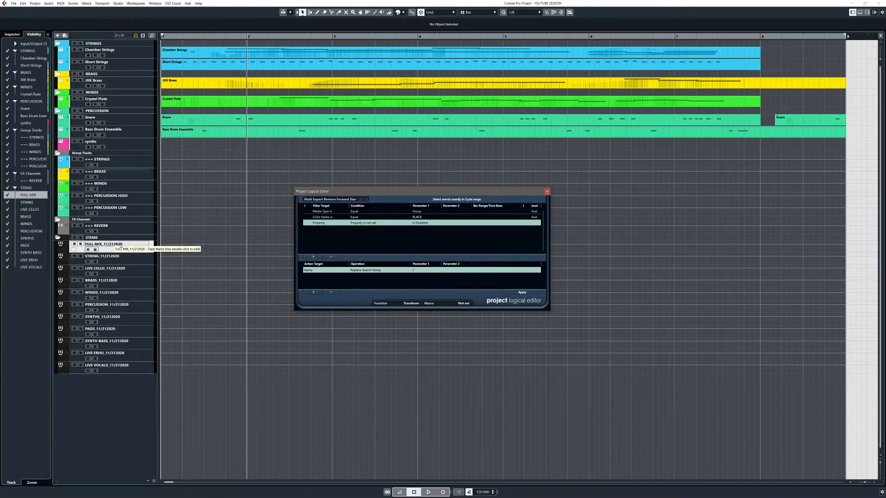
{"action": "left_click_drag", "start_coordinate": [427, 199], "coordinate": [430, 199]}
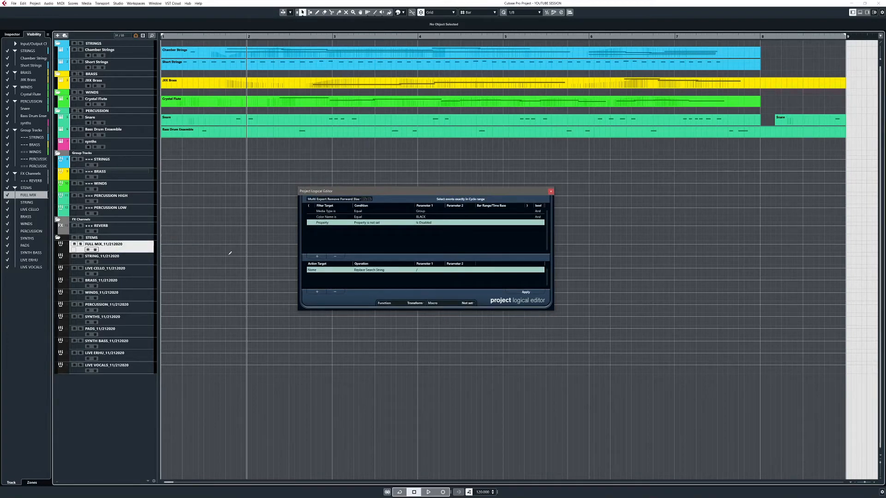
{"action": "left_click", "coordinate": [118, 247]}
{"action": "left_click", "coordinate": [529, 295]}
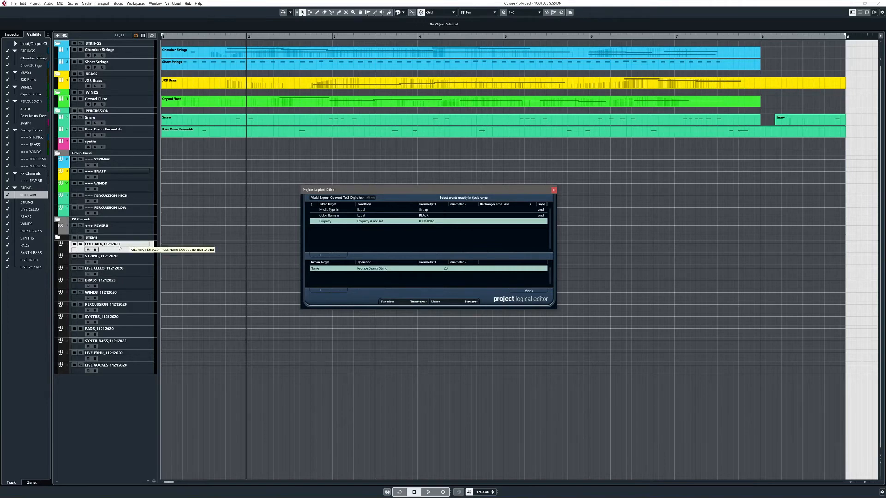
Step: Edit the FULL MIX stem track's name and confirm it
{"action": "left_click", "coordinate": [120, 248]}
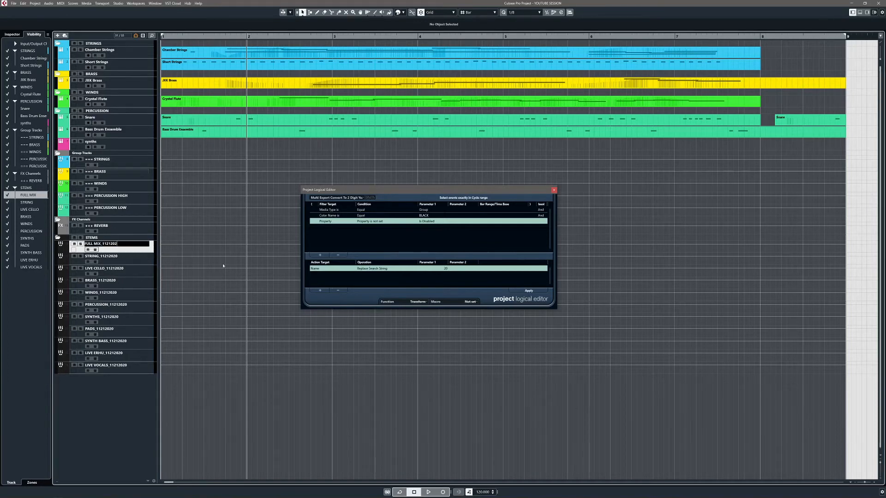
{"action": "key", "text": "Return"}
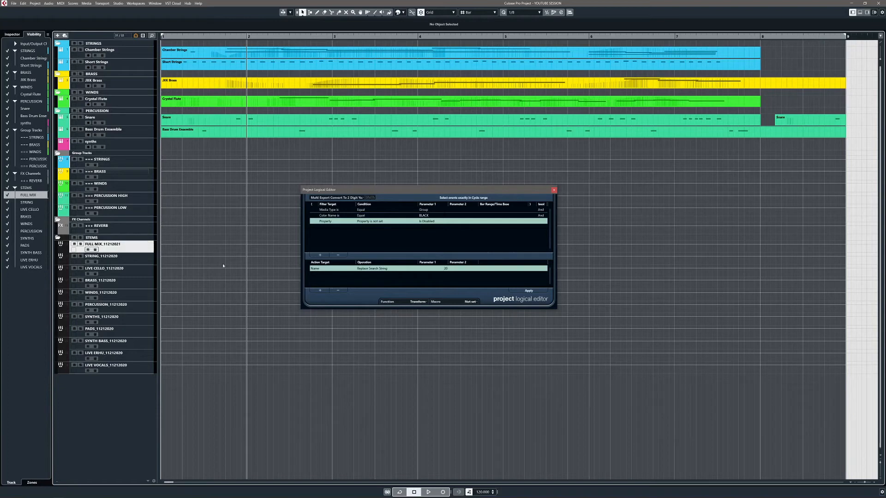
Step: Apply the Multi Export Convert To 2 Digit Year preset and review the renamed stem tracks' names
{"action": "left_click", "coordinate": [525, 292]}
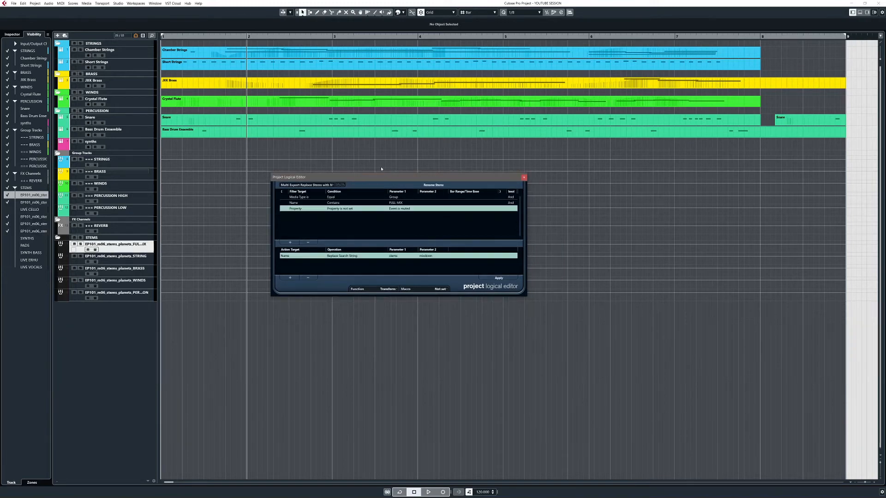
{"action": "left_click", "coordinate": [137, 261]}
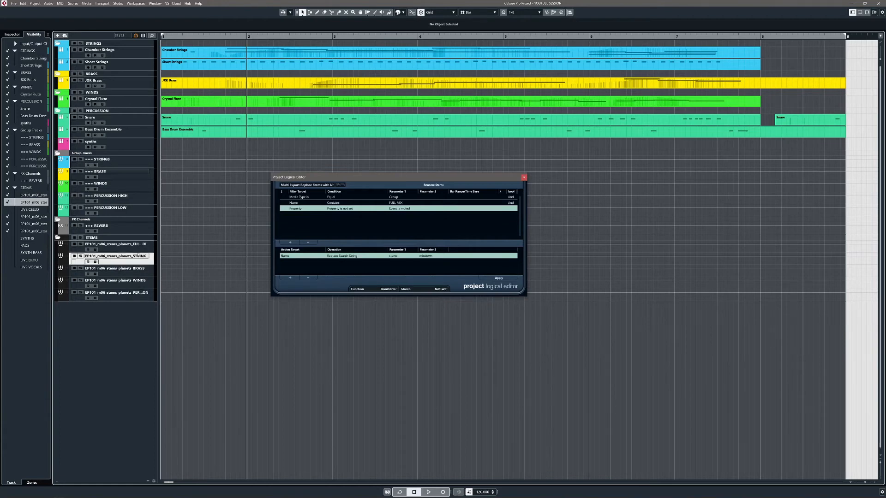
{"action": "left_click", "coordinate": [141, 248]}
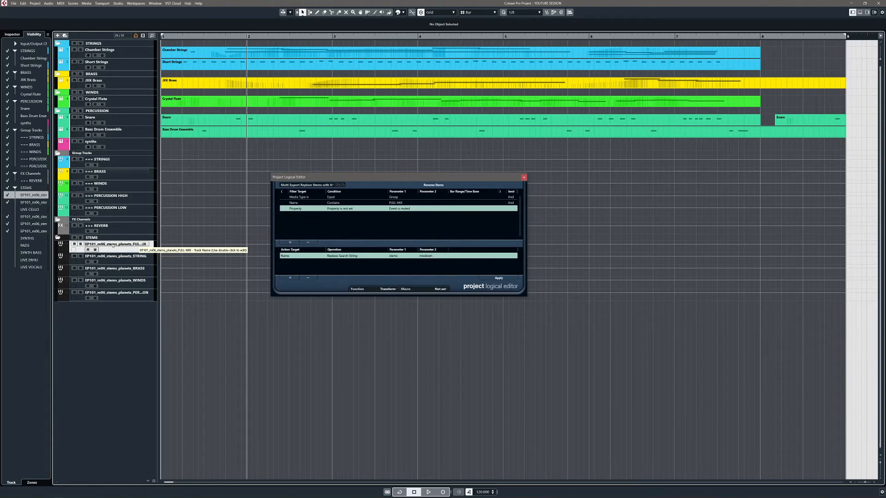
{"action": "key", "text": "Down"}
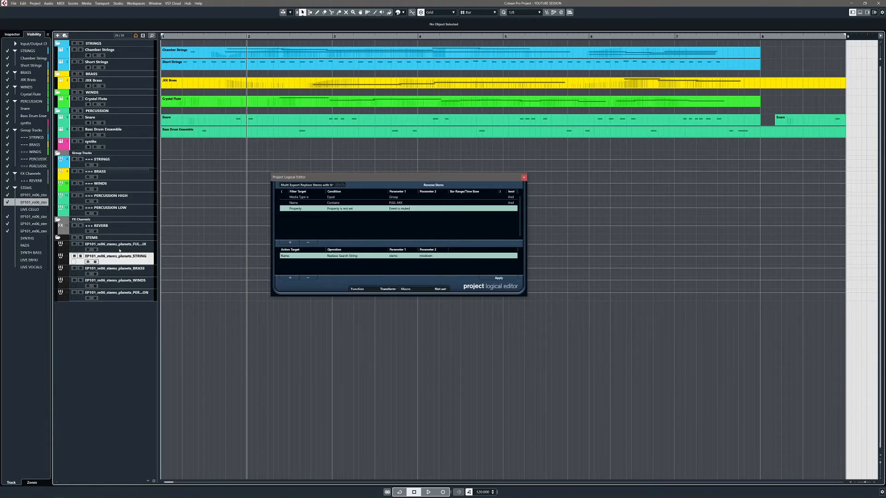
{"action": "left_click", "coordinate": [120, 248]}
{"action": "left_click", "coordinate": [116, 296]}
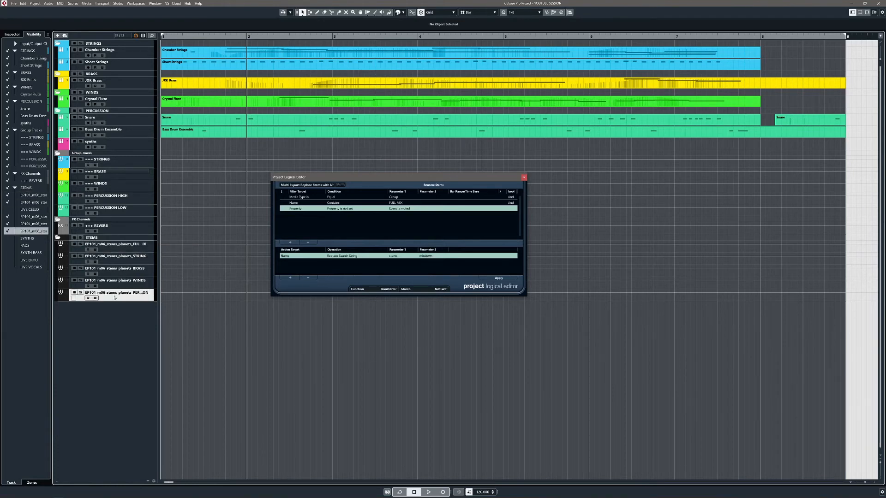
{"action": "left_click", "coordinate": [113, 245]}
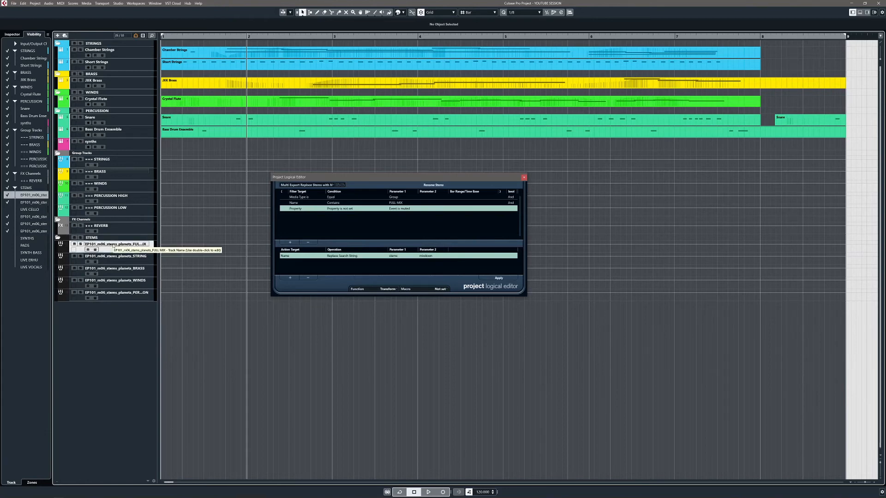
Step: Set the Replace Stems with Mixdown preset's property condition to is Disabled and store the preset under its name
{"action": "left_click_drag", "start_coordinate": [377, 179], "coordinate": [373, 178]}
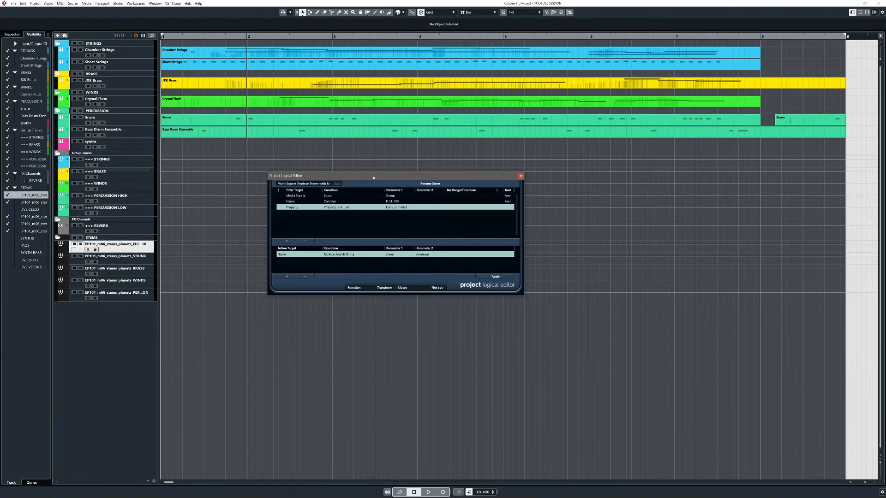
{"action": "left_click", "coordinate": [395, 197]}
{"action": "left_click", "coordinate": [392, 202]}
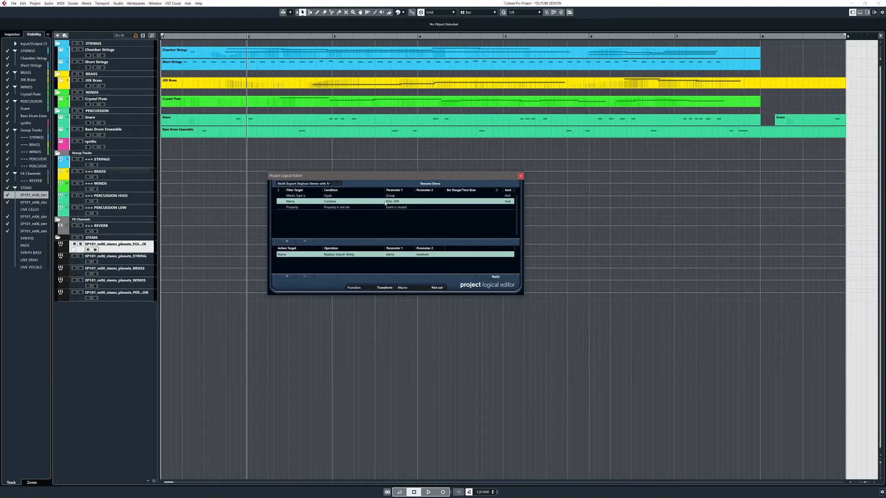
{"action": "left_click", "coordinate": [297, 208]}
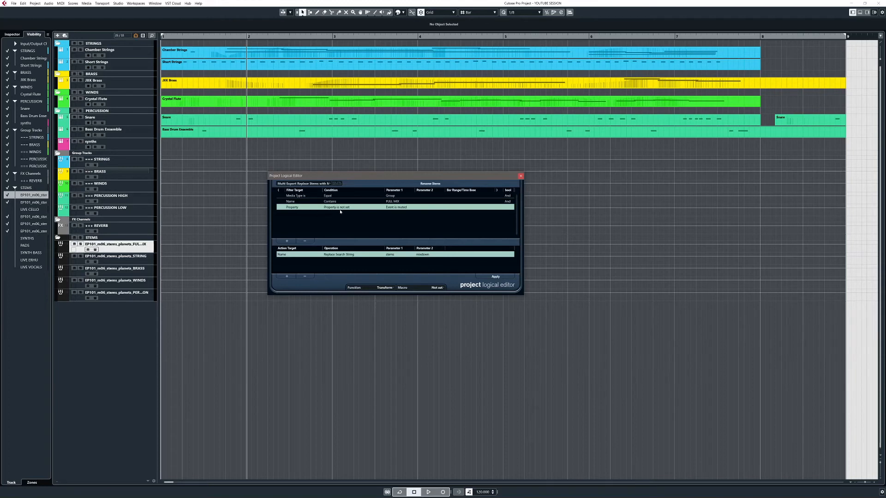
{"action": "left_click", "coordinate": [393, 209]}
{"action": "left_click", "coordinate": [395, 263]}
{"action": "left_click", "coordinate": [335, 184]}
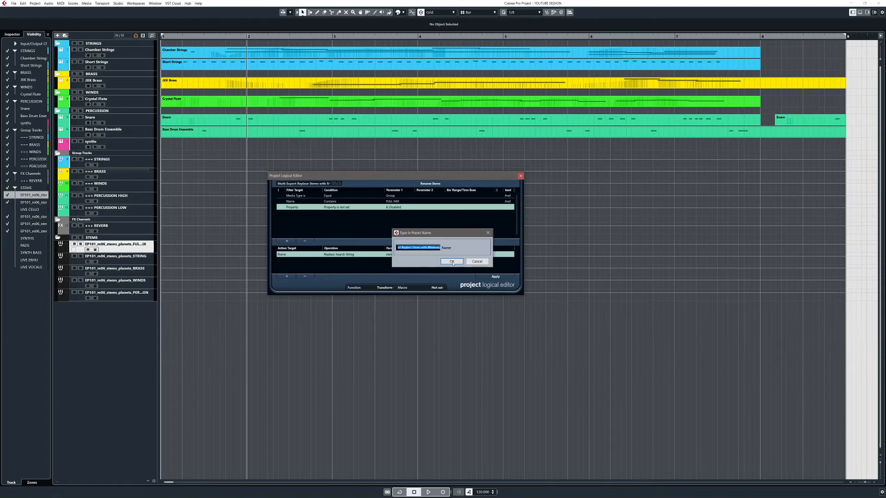
{"action": "left_click", "coordinate": [452, 262]}
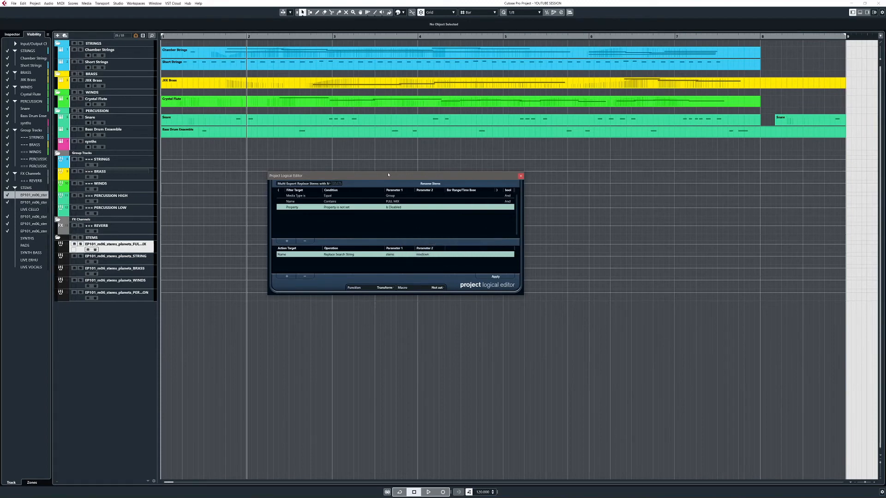
Step: Apply the Multi Export Replace Stems with Mixdown preset to the FULL MIX stem track
{"action": "left_click_drag", "start_coordinate": [388, 174], "coordinate": [402, 159]}
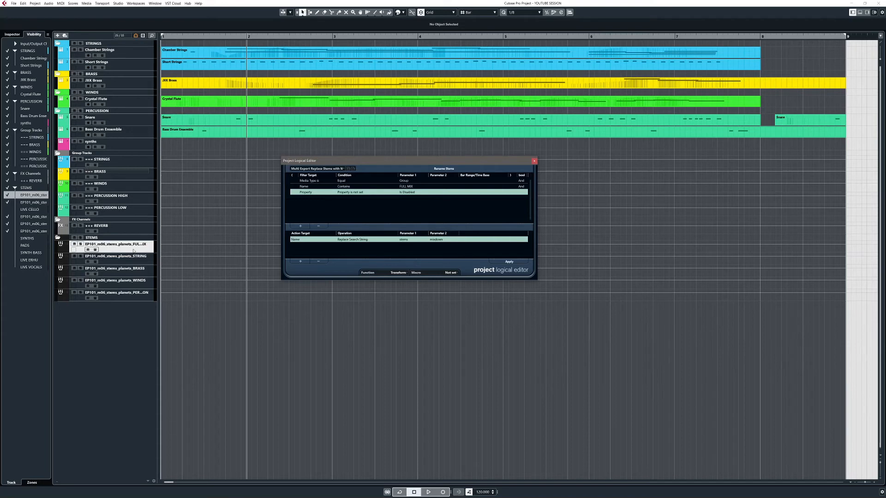
{"action": "left_click", "coordinate": [297, 242]}
{"action": "left_click", "coordinate": [364, 257]}
{"action": "left_click", "coordinate": [139, 295]}
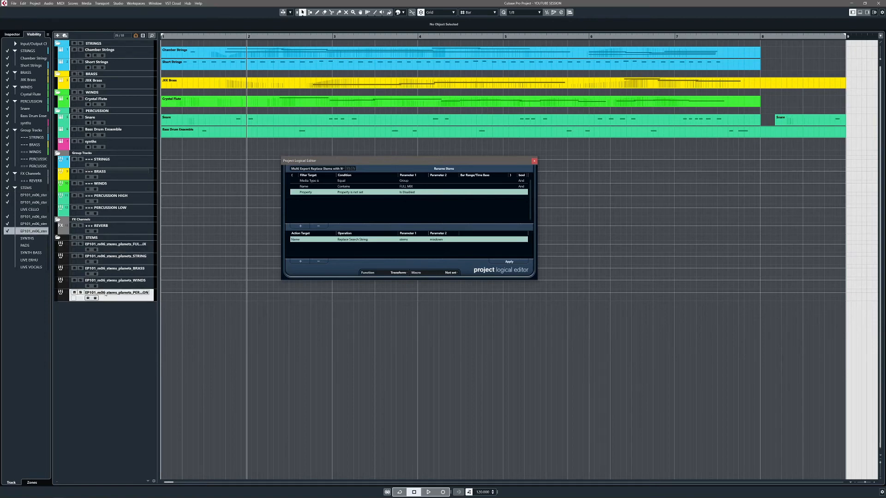
{"action": "left_click", "coordinate": [112, 253]}
{"action": "left_click", "coordinate": [113, 246]}
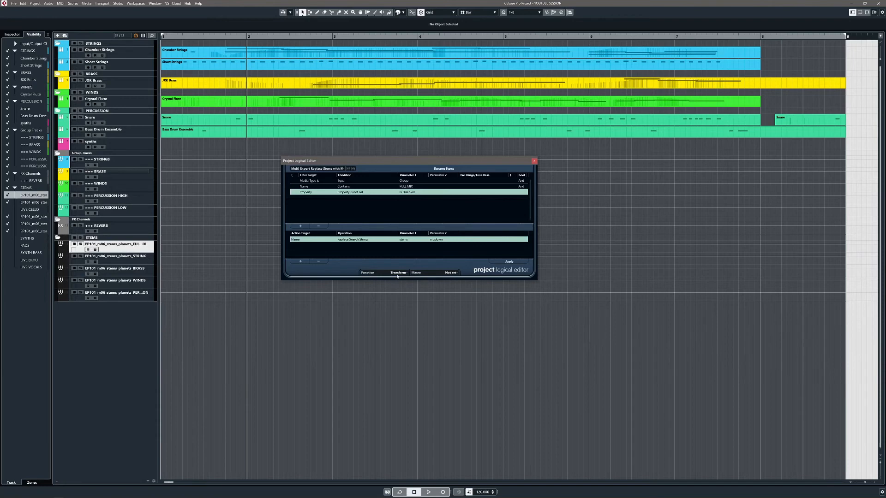
{"action": "left_click", "coordinate": [506, 262]}
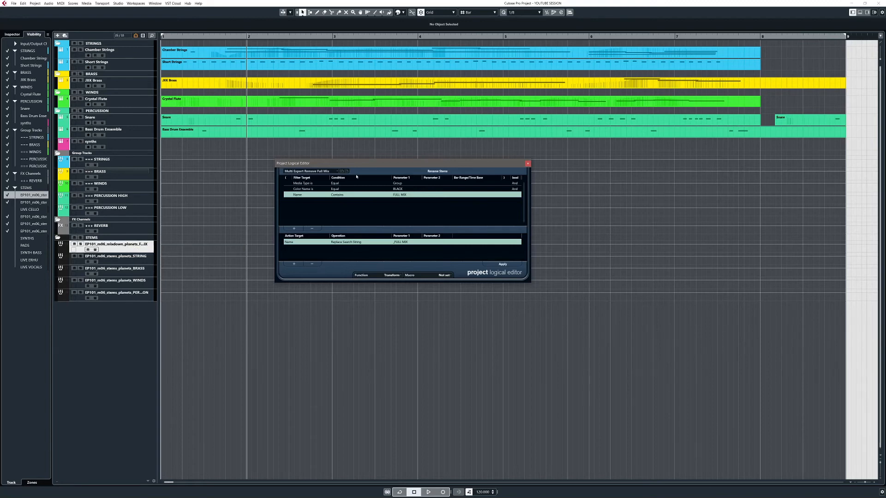
Step: Apply the Multi Export Remove Full Mix preset to strip FULL MIX from the mixdown track name, then close the editor
{"action": "left_click_drag", "start_coordinate": [387, 166], "coordinate": [373, 173]}
{"action": "left_click", "coordinate": [387, 192]}
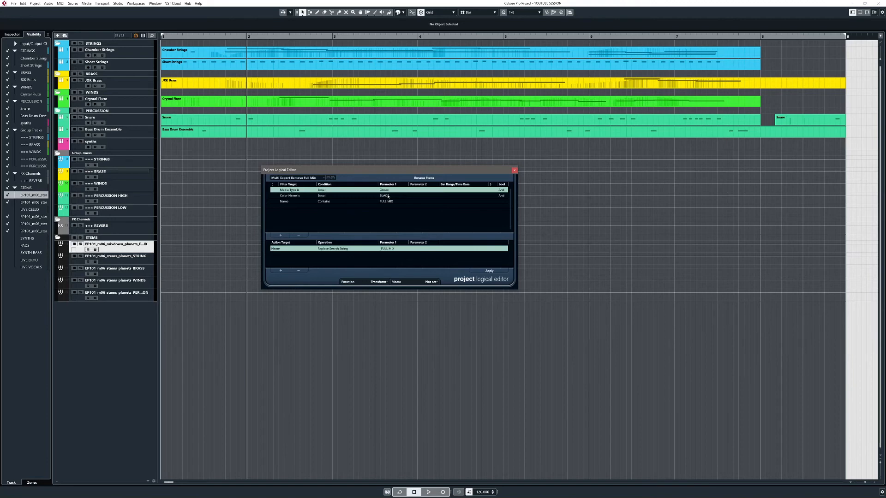
{"action": "left_click", "coordinate": [388, 196]}
{"action": "left_click", "coordinate": [387, 202]}
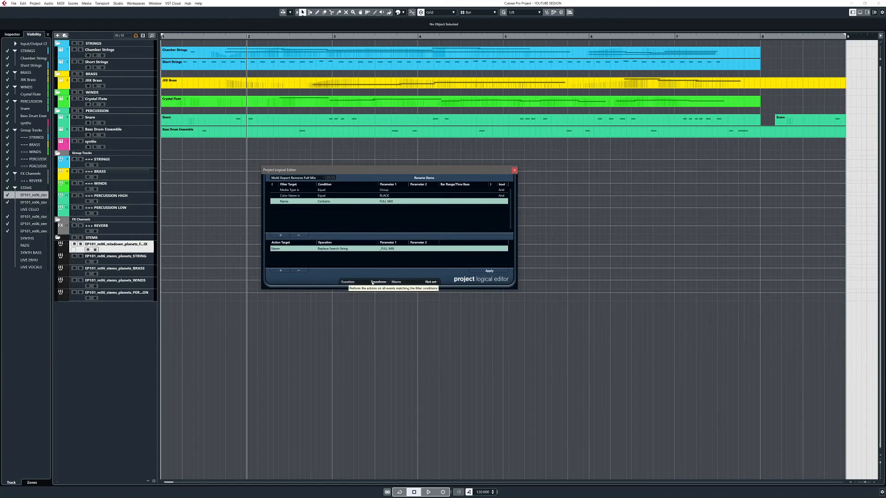
{"action": "left_click", "coordinate": [482, 273]}
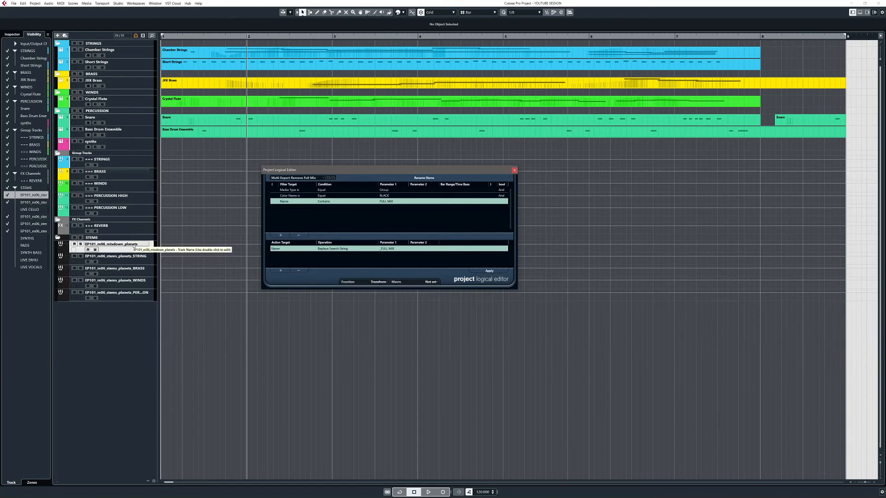
{"action": "left_click", "coordinate": [515, 170]}
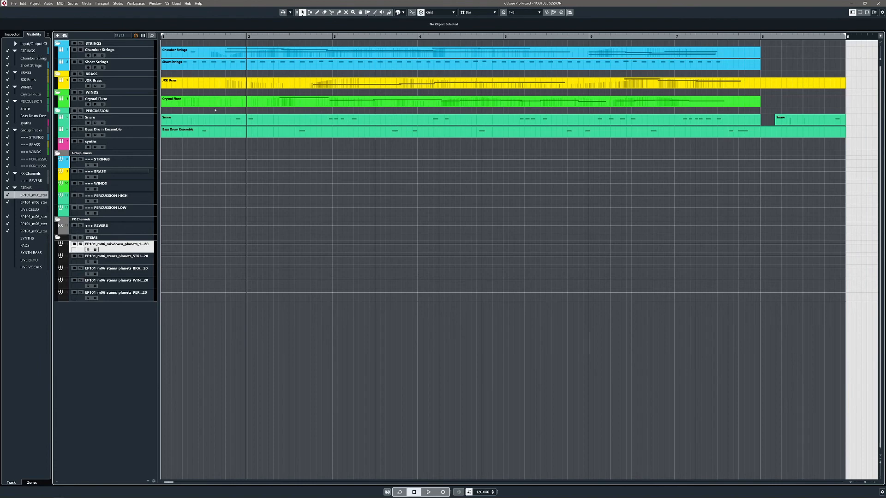
Step: Open the STRING and mixdown stem track names for editing to review their full text
{"action": "double_click", "coordinate": [116, 256]}
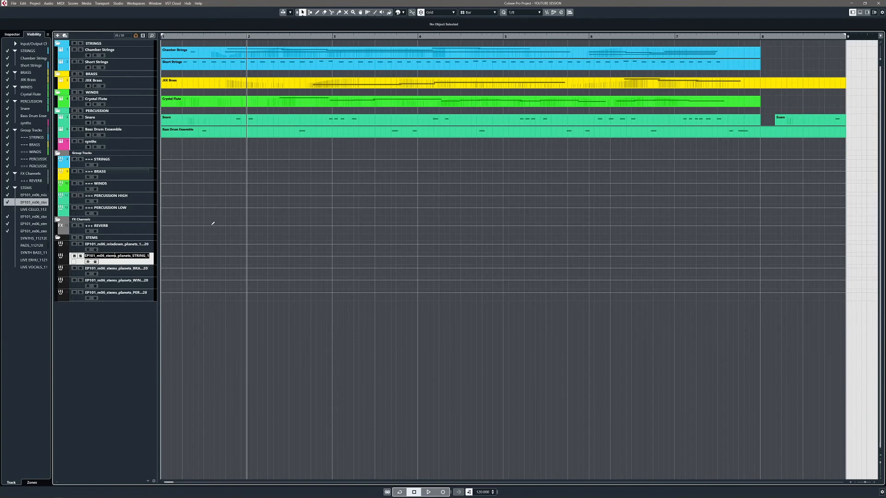
{"action": "key", "text": "End"}
{"action": "double_click", "coordinate": [113, 244]}
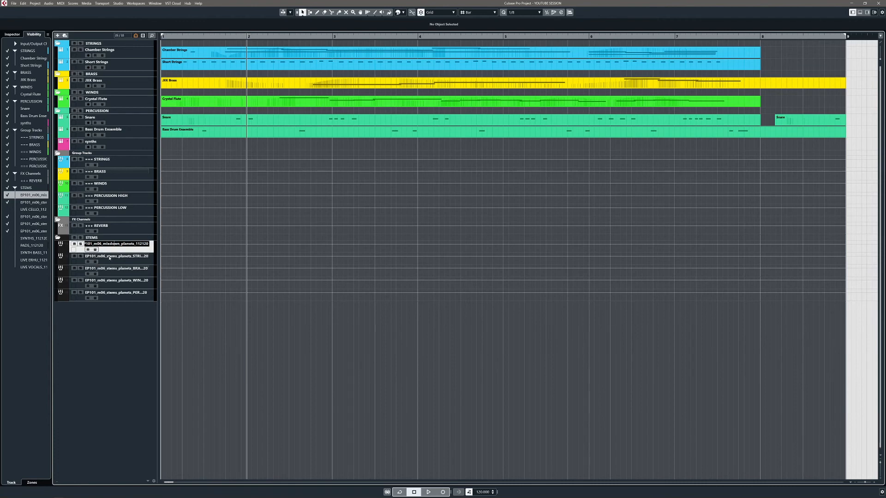
{"action": "left_click_drag", "start_coordinate": [139, 243], "coordinate": [149, 244]}
{"action": "left_click", "coordinate": [138, 258]}
{"action": "left_click", "coordinate": [133, 251]}
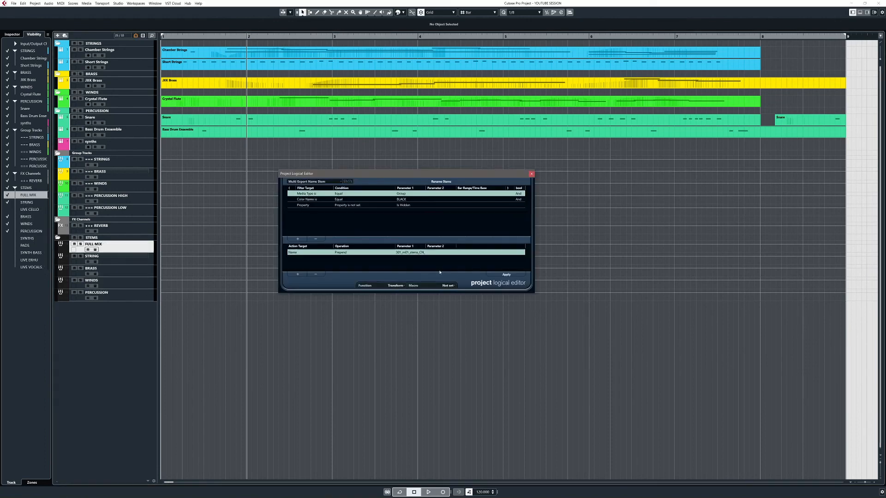
Step: Change the Multi Export Name Stem preset's name value to EP102_m06_stems_planets_, apply it, and close the editor
{"action": "double_click", "coordinate": [403, 254]}
{"action": "key", "text": "BackSpace"}
{"action": "type", "text": "2"}
{"action": "key", "text": "BackSpace"}
{"action": "type", "text": "6"}
{"action": "key", "text": "BackSpace"}
{"action": "key", "text": "BackSpace"}
{"action": "key", "text": "BackSpace"}
{"action": "type", "text": "planets_"}
{"action": "left_click", "coordinate": [507, 275]}
{"action": "left_click", "coordinate": [532, 174]}
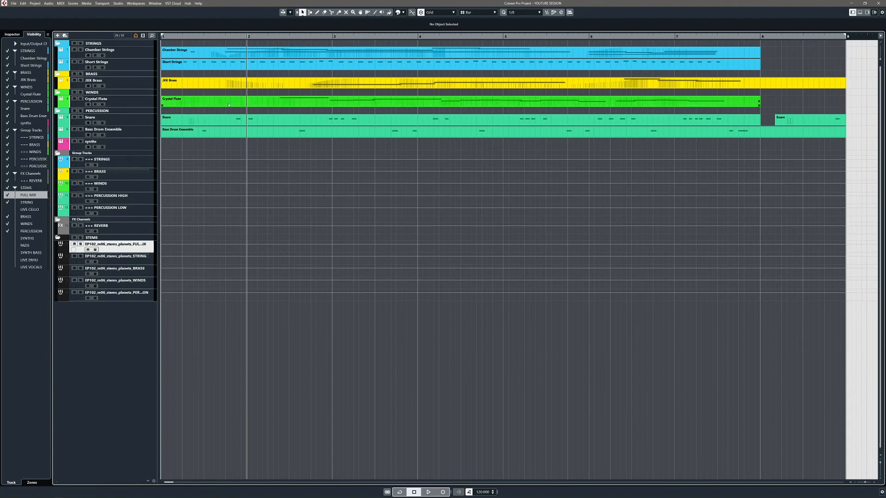
Step: Run the assigned renaming macro on the stems and review the full names of the stem tracks
{"action": "key", "text": "F1"}
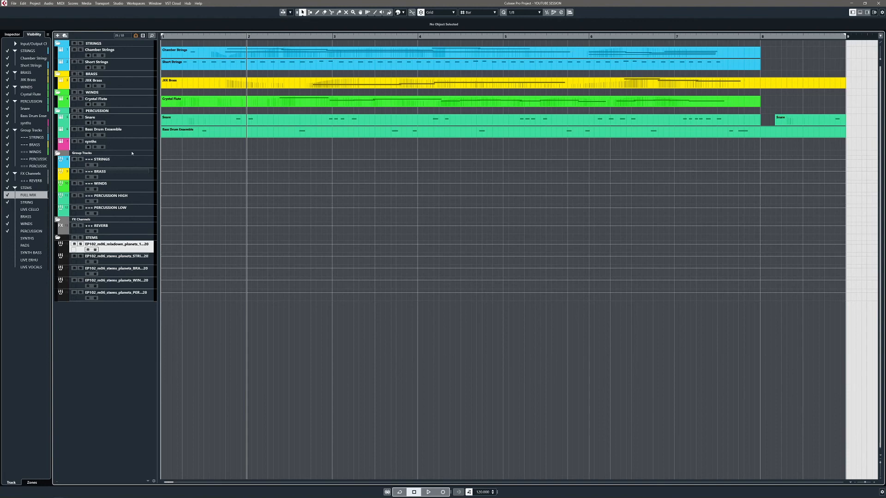
{"action": "double_click", "coordinate": [124, 244]}
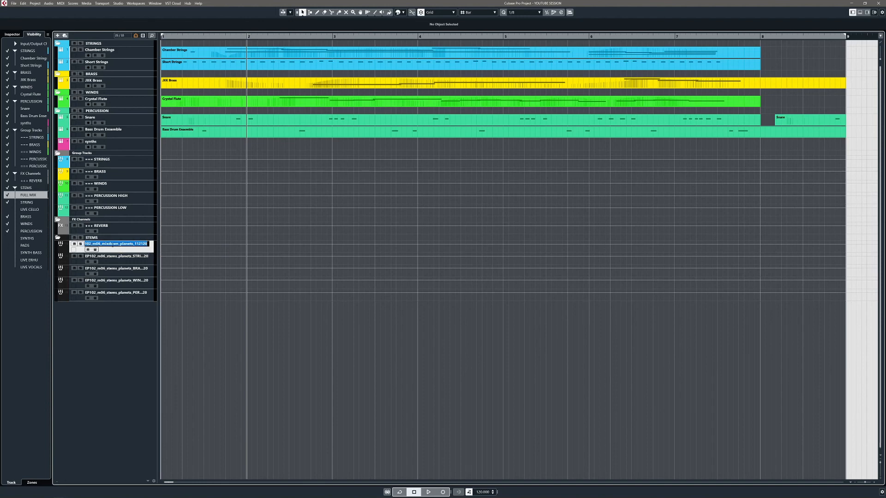
{"action": "left_click", "coordinate": [135, 285]}
{"action": "left_click", "coordinate": [136, 293]}
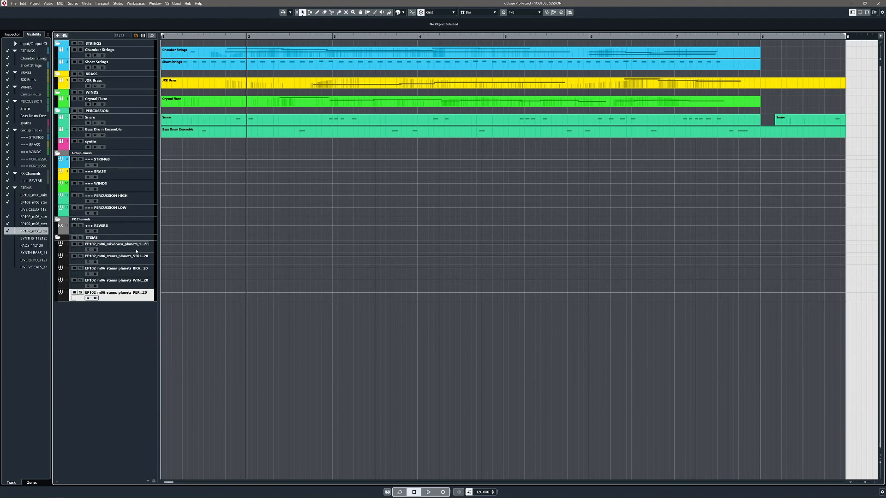
{"action": "left_click", "coordinate": [136, 251]}
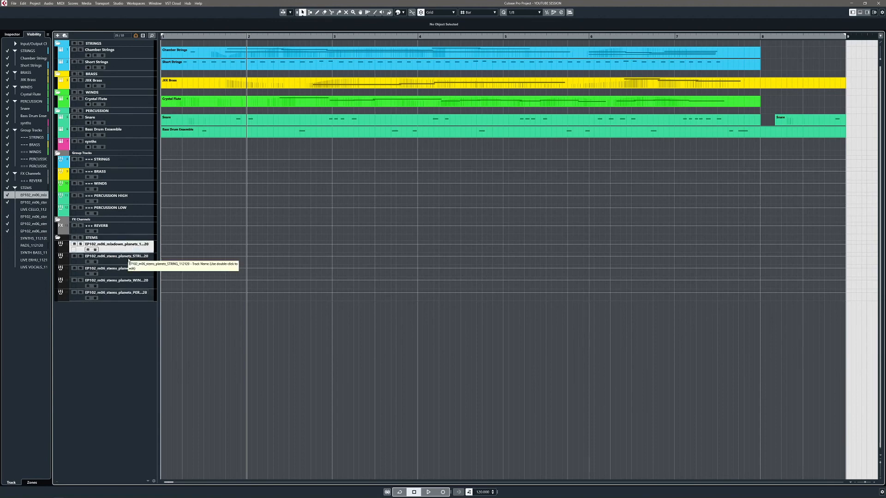